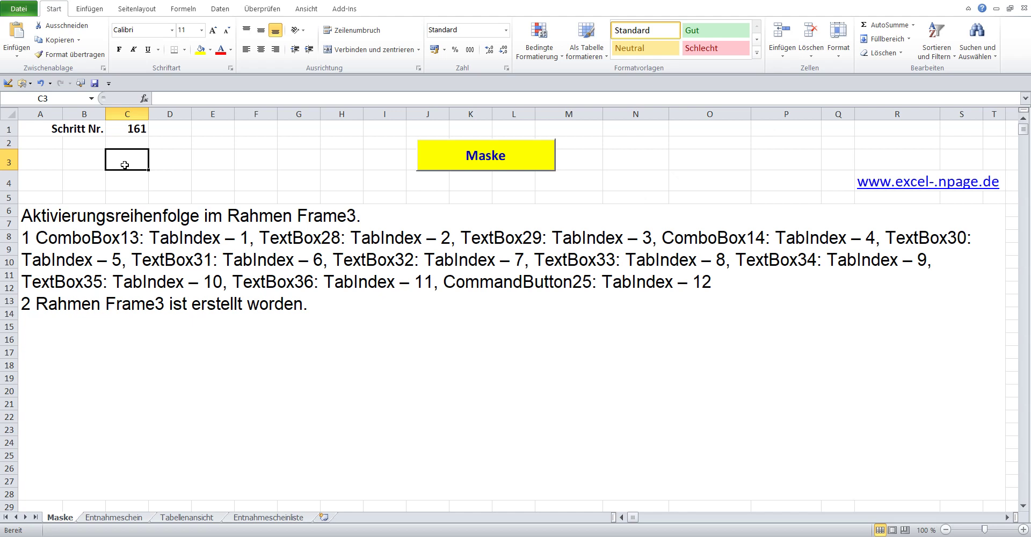
Change the Schritt Nr. value in cell C1 from 161 to 162
left_click(144, 128)
left_click(182, 99)
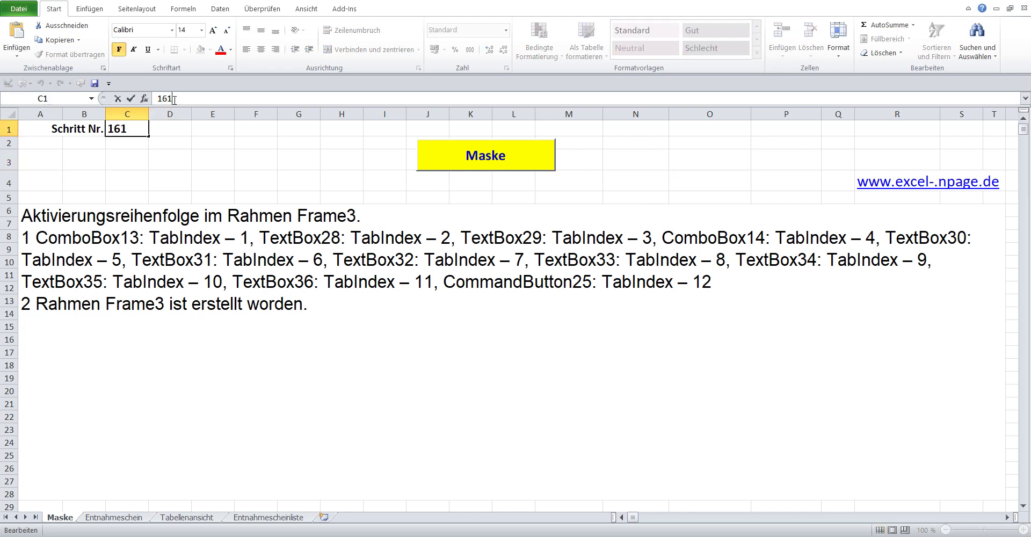
key("BackSpace")
type("2")
key("Return")
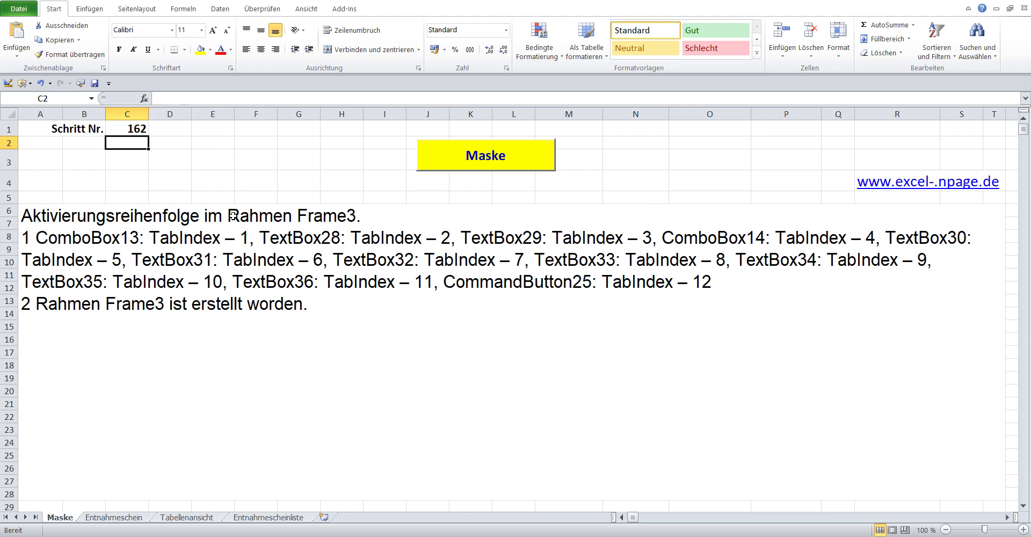
left_click(232, 215)
left_click_drag(388, 215, 15, 214)
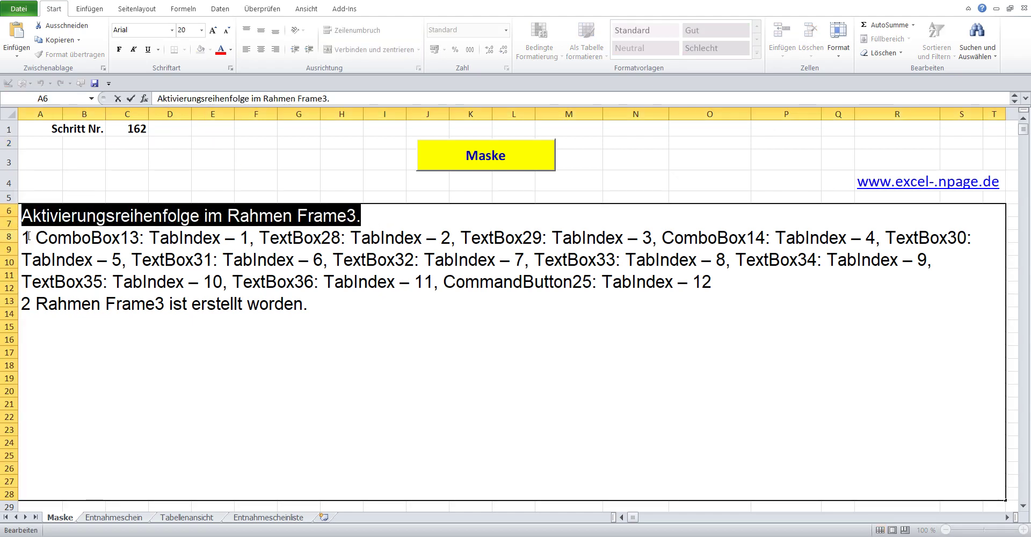
left_click_drag(28, 237, 729, 286)
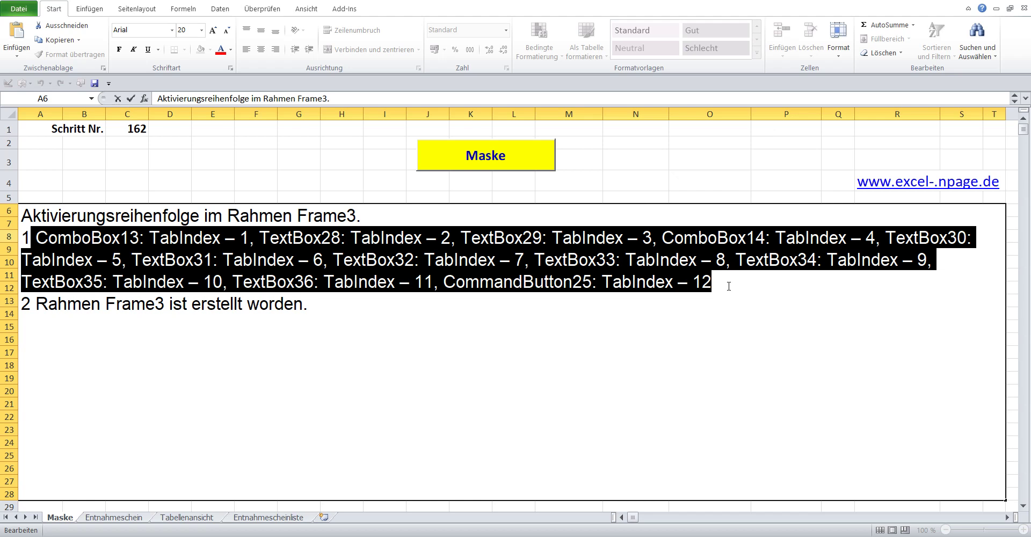
left_click(187, 178)
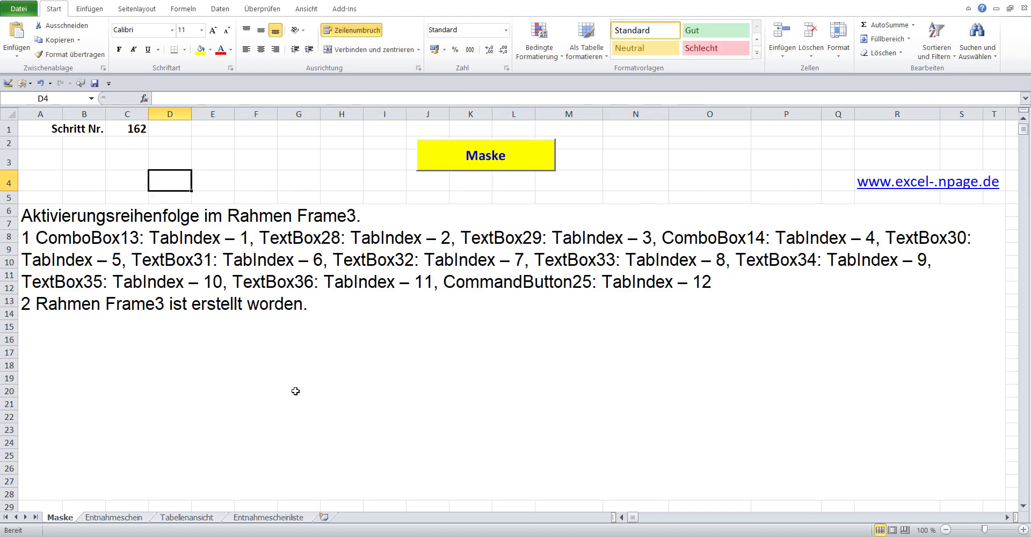
Use the Maske sheet's Code anzeigen to reach the editor and open UserForm1 under Formulare
right_click(63, 521)
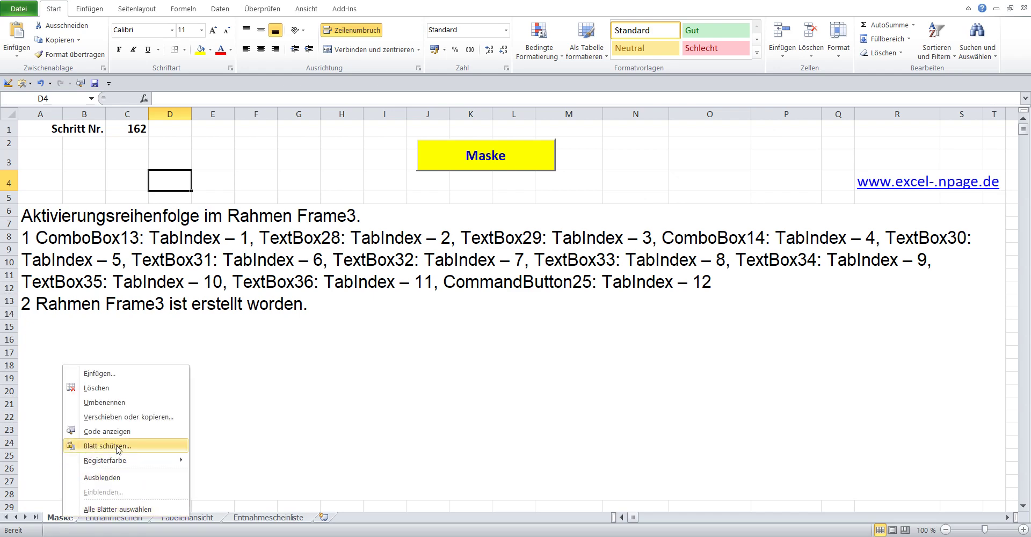
left_click(125, 431)
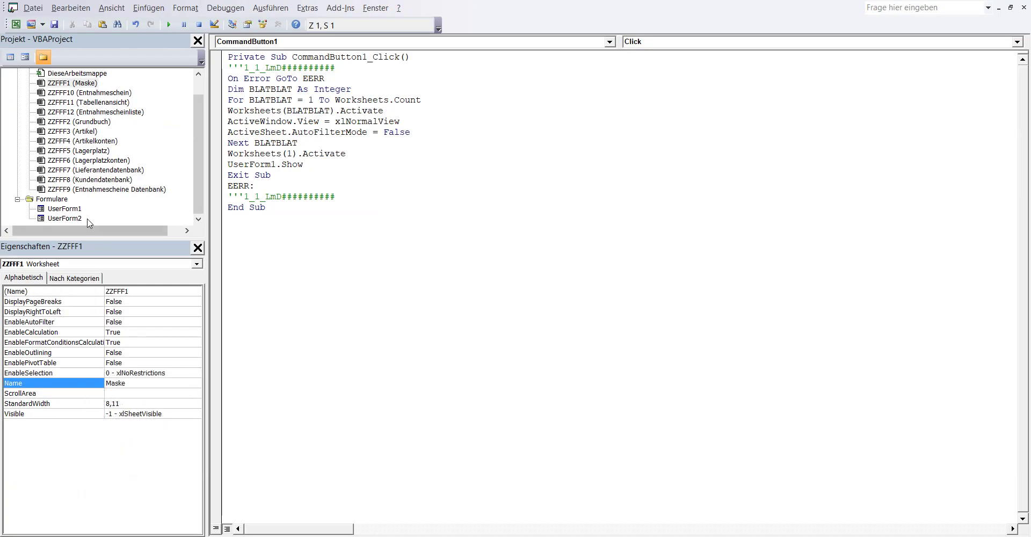
left_click(79, 211)
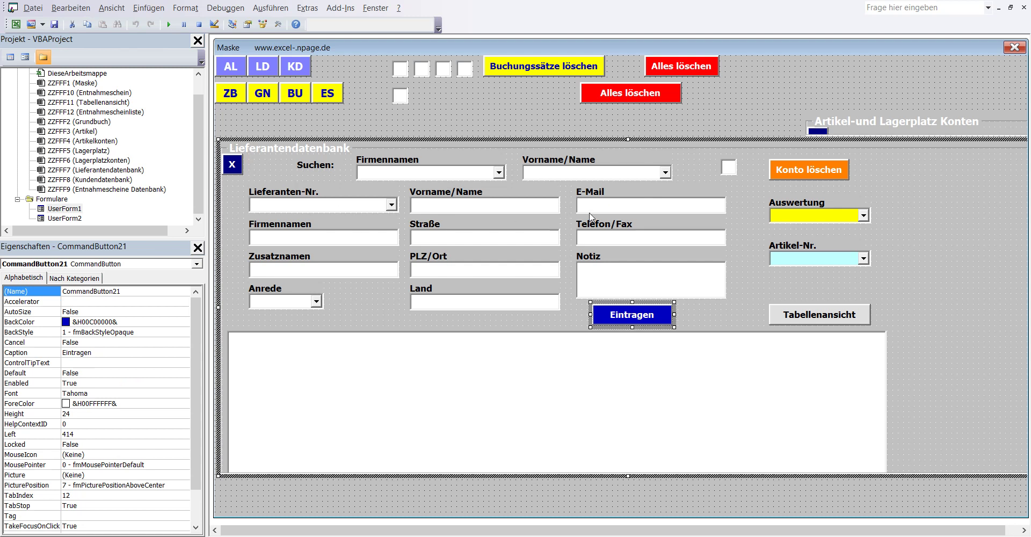
left_click(688, 157)
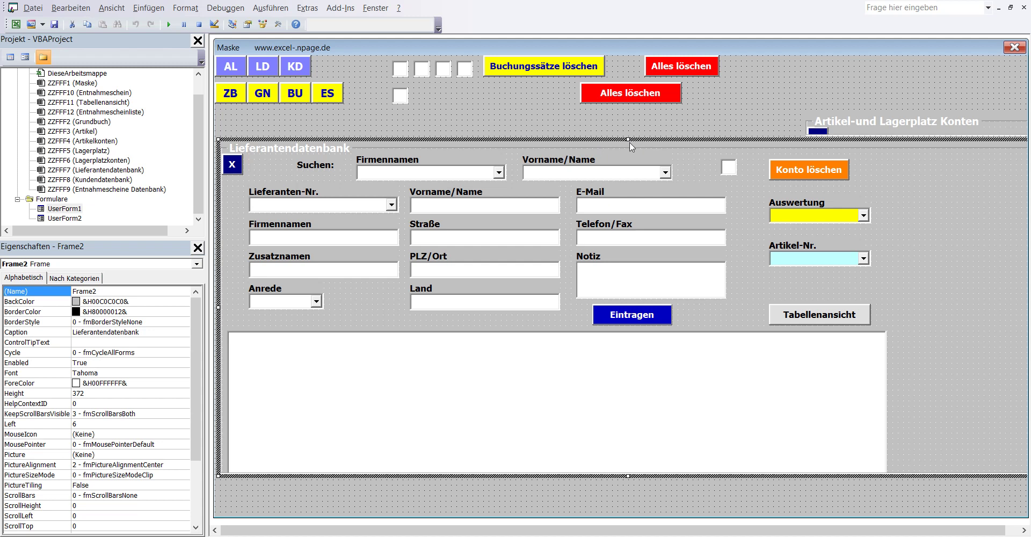
Collapse Frame2 to a thin strip and place it at Left 666 above Kundendatenbank
left_click_drag(628, 475, 618, 160)
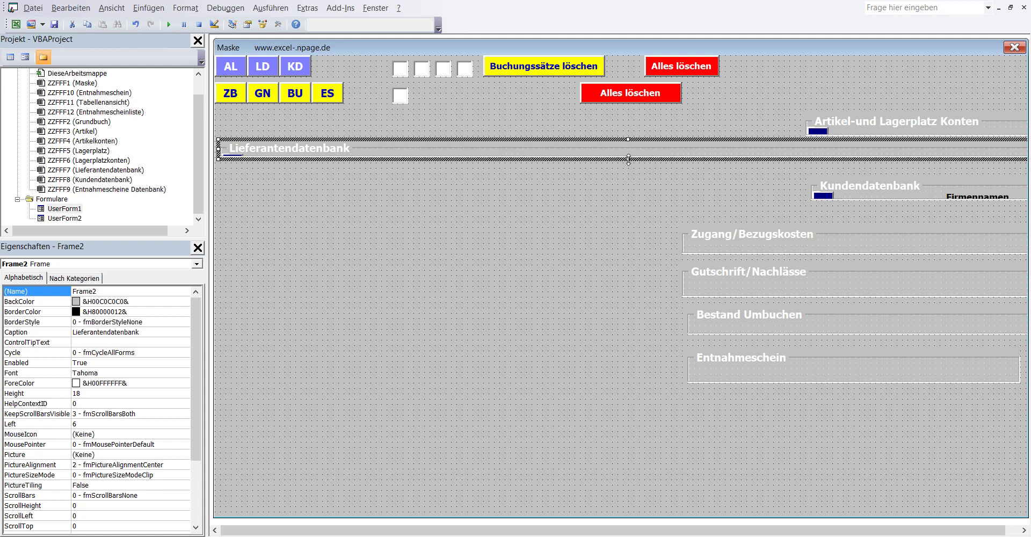
left_click_drag(628, 160, 611, 176)
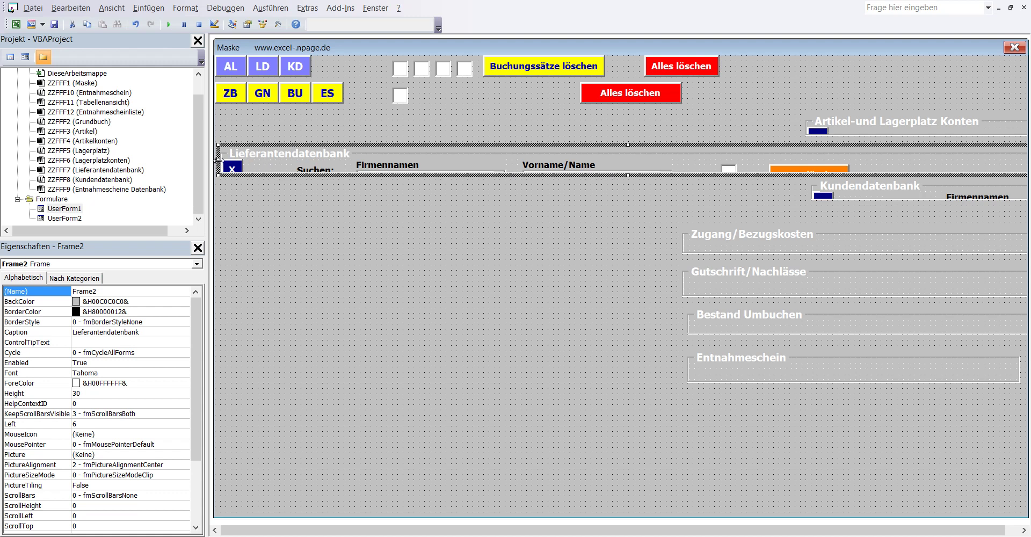
left_click_drag(794, 157, 807, 156)
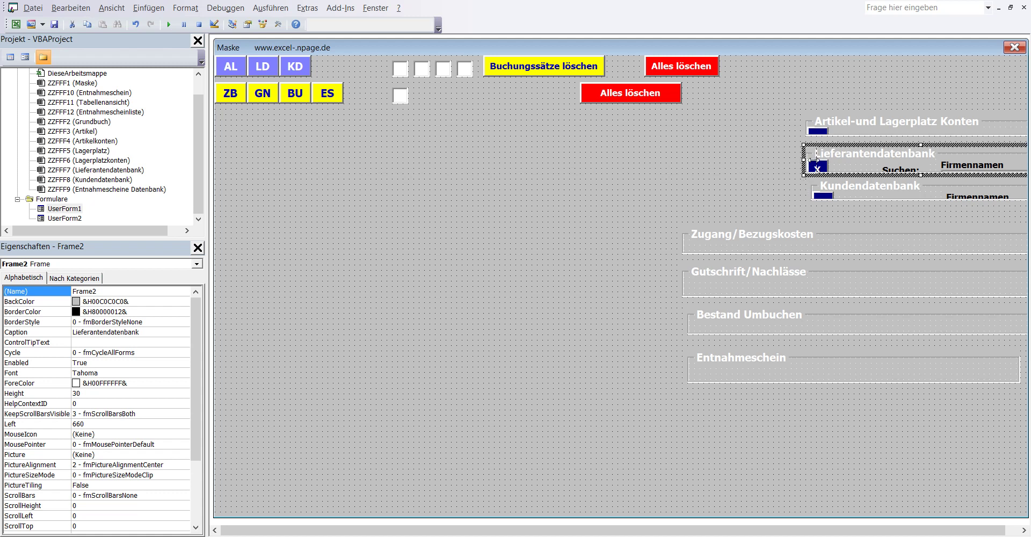
key("Right")
key("Right")
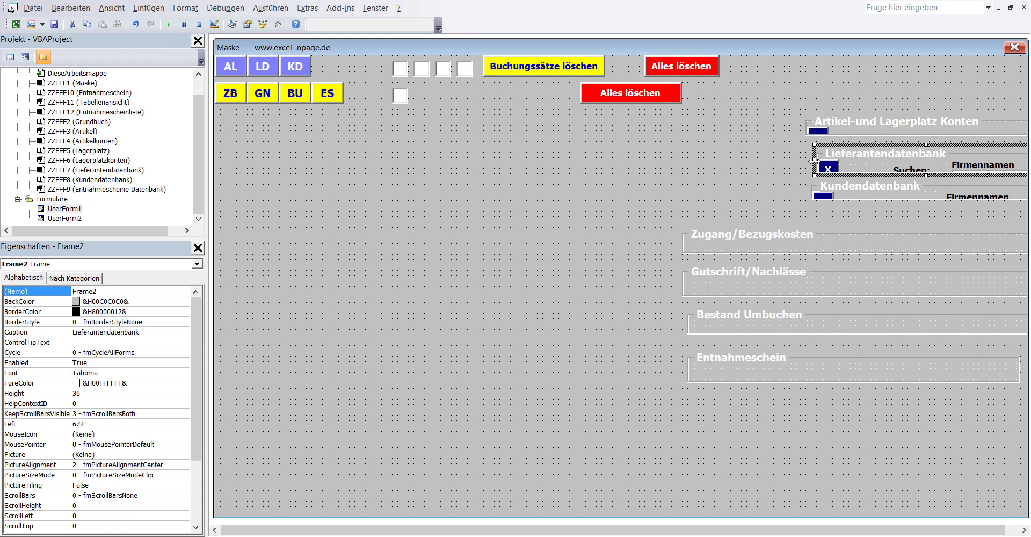
key("Left")
key("Left")
left_click(895, 194)
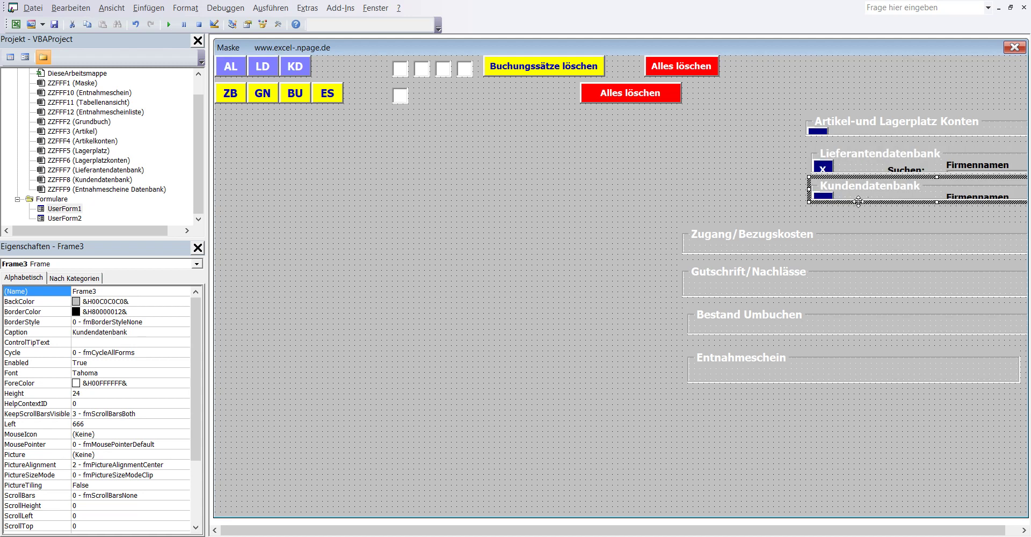
Collapse Frame2 to its title, then move Frame3 to Left 12 and stretch it to Height 330
left_click(938, 174)
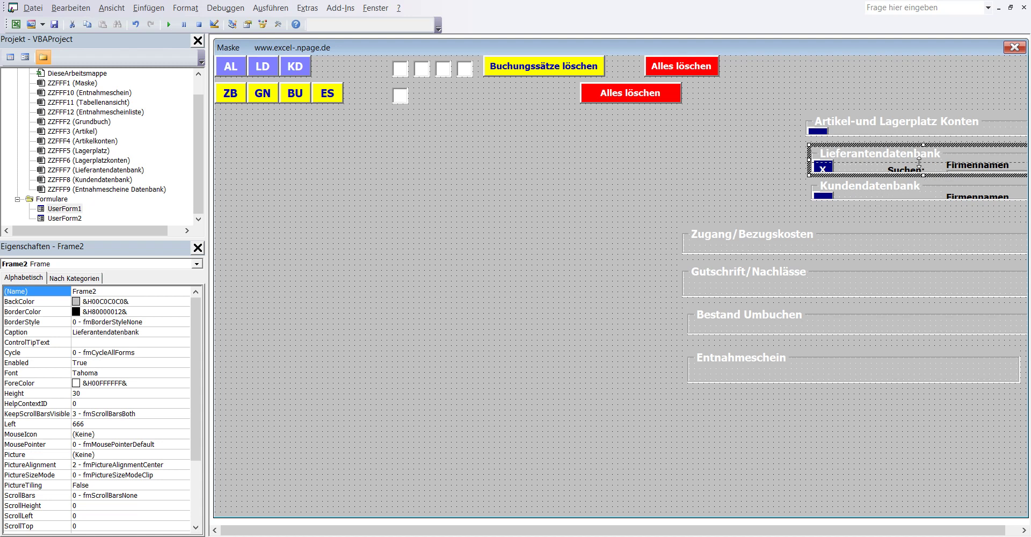
left_click_drag(919, 161, 919, 164)
left_click(889, 200)
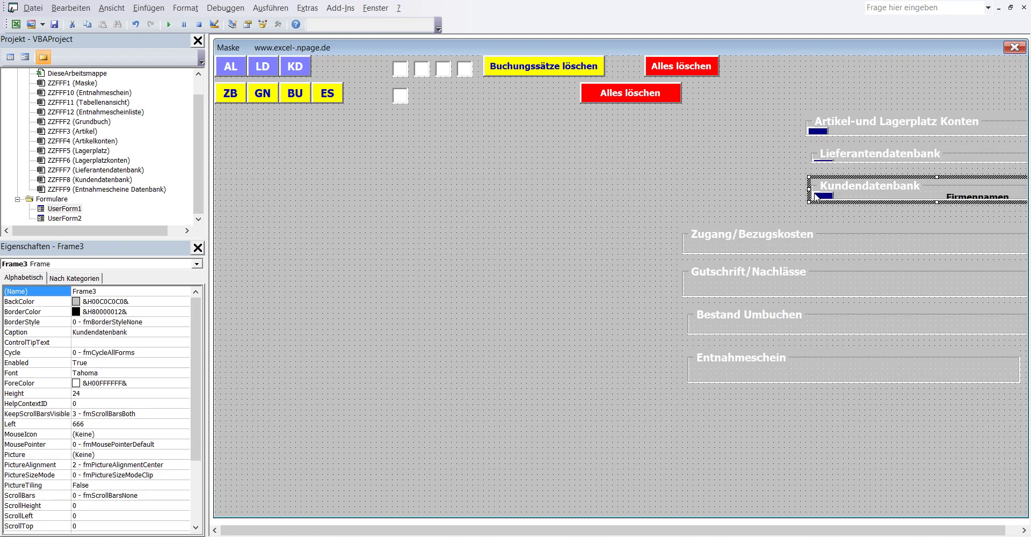
left_click_drag(810, 188, 224, 206)
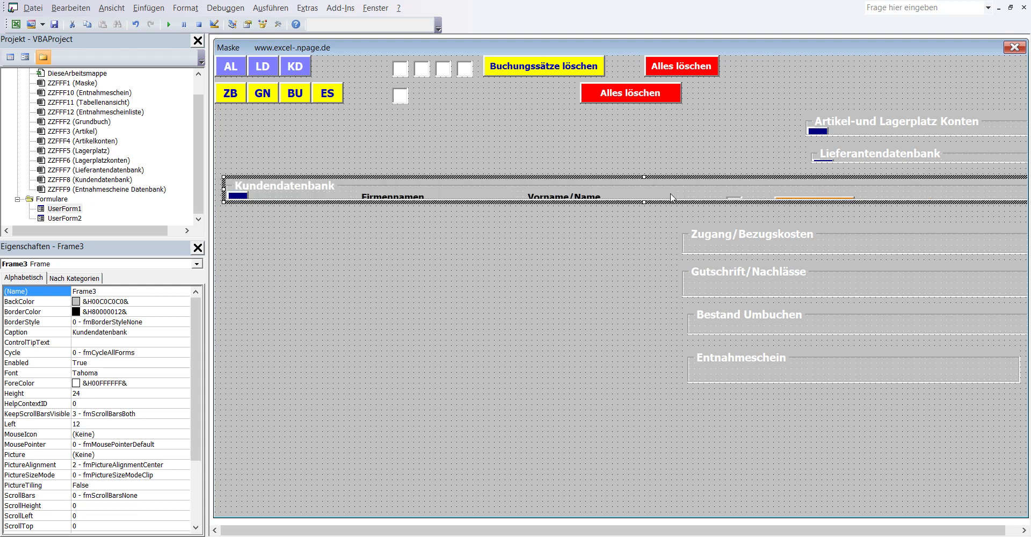
left_click_drag(644, 202, 670, 476)
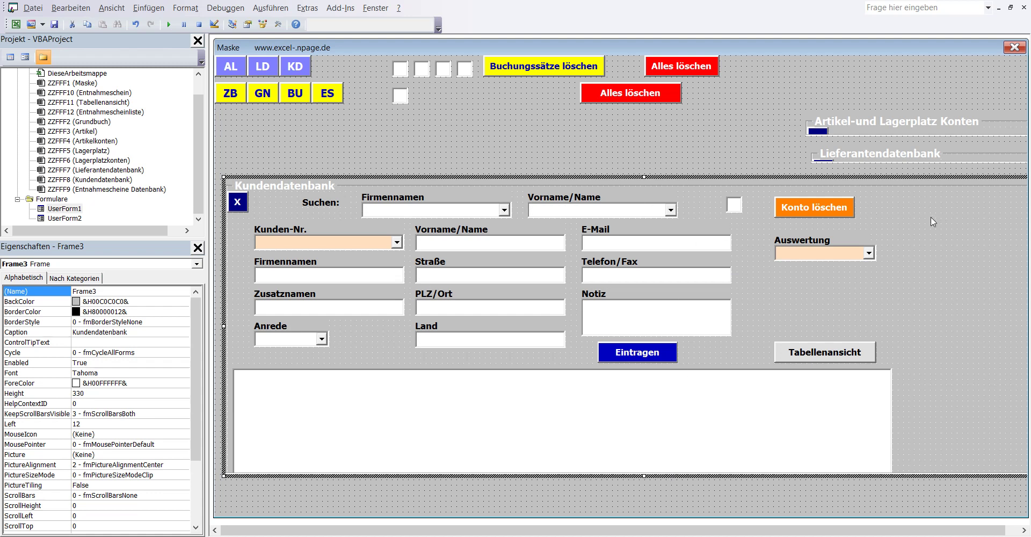
left_click(115, 291)
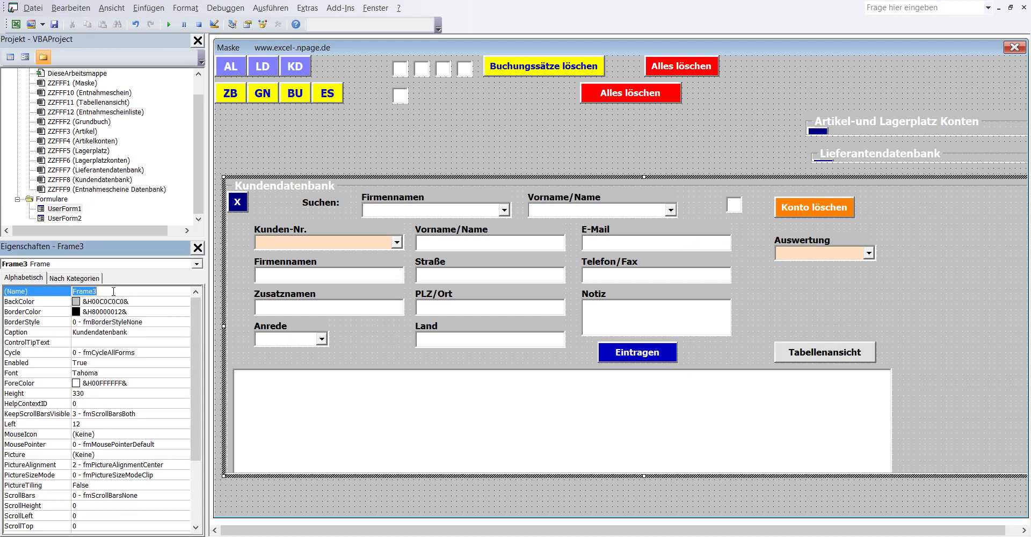
Locate the TabIndex property for ComboBox13 (Kunden-Nr.) and TextBox28 (Firmennamen)
left_click(313, 244)
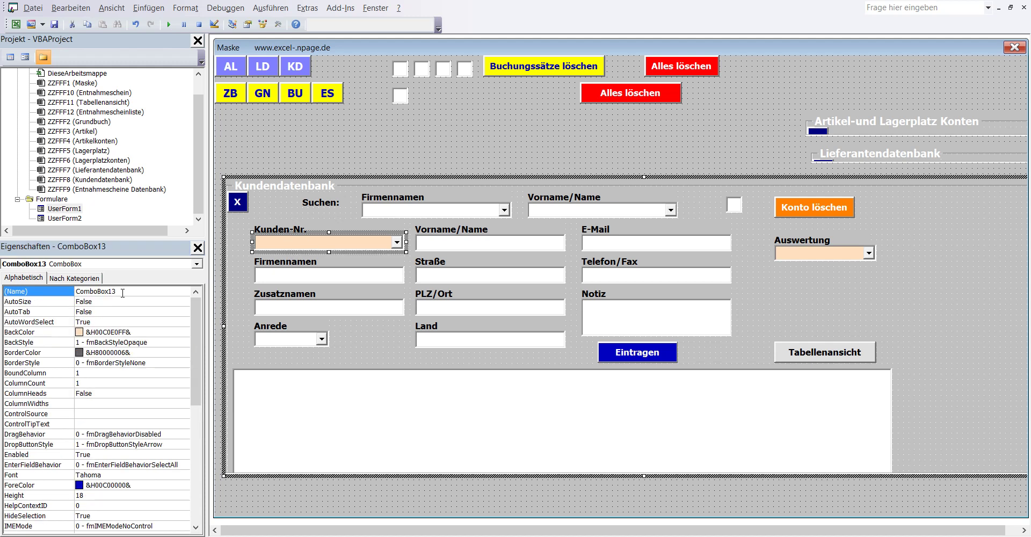
left_click_drag(196, 340, 205, 473)
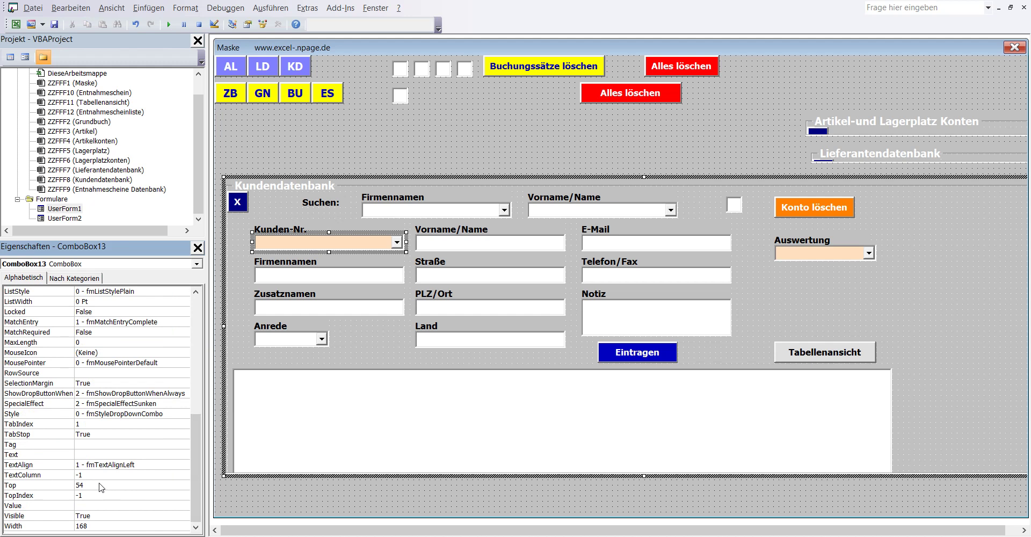
left_click(90, 423)
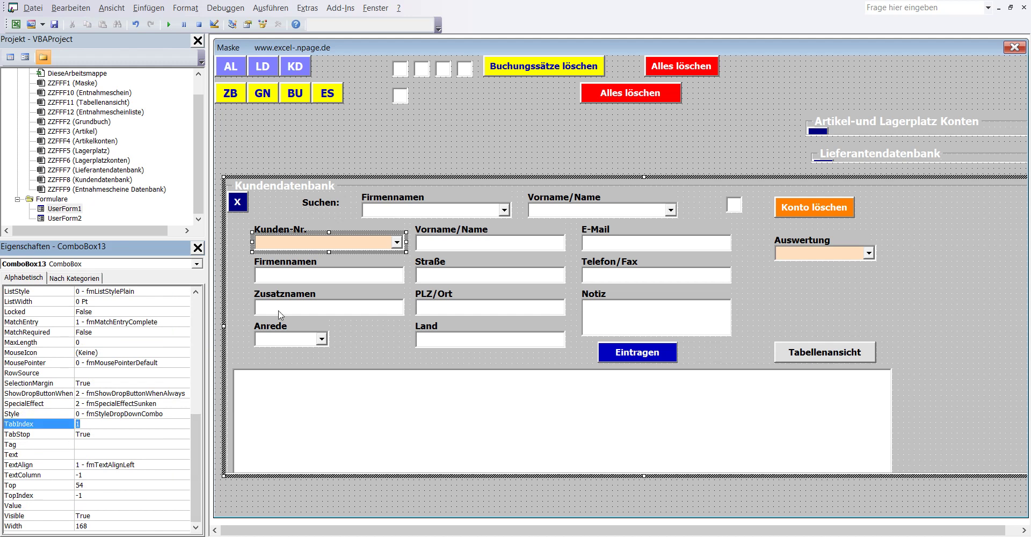
left_click(317, 279)
left_click(126, 263)
left_click(126, 264)
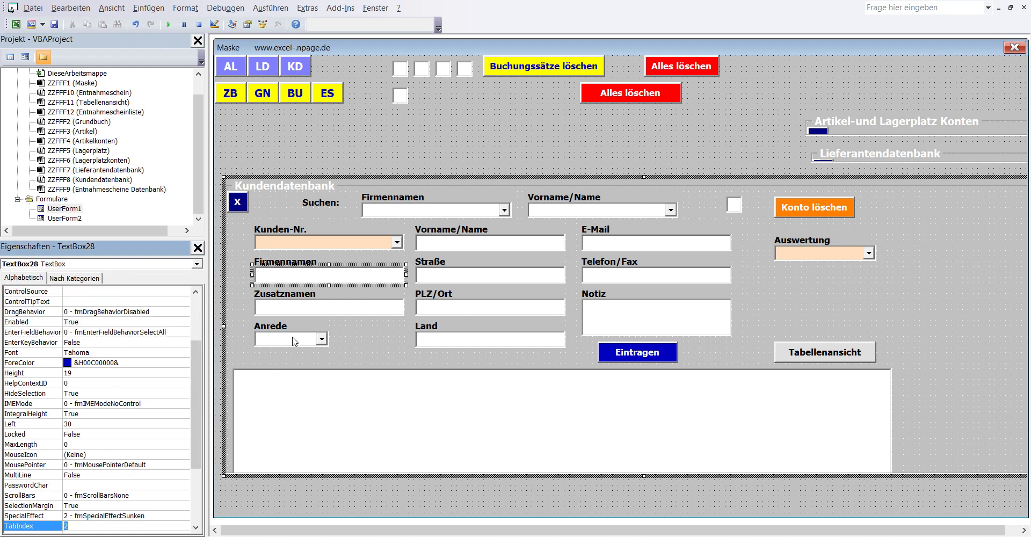
Set TextBox29 (Zusatznamen) to TabIndex 3 and ComboBox14 (Anrede) to TabIndex 4
left_click(311, 308)
left_click(123, 269)
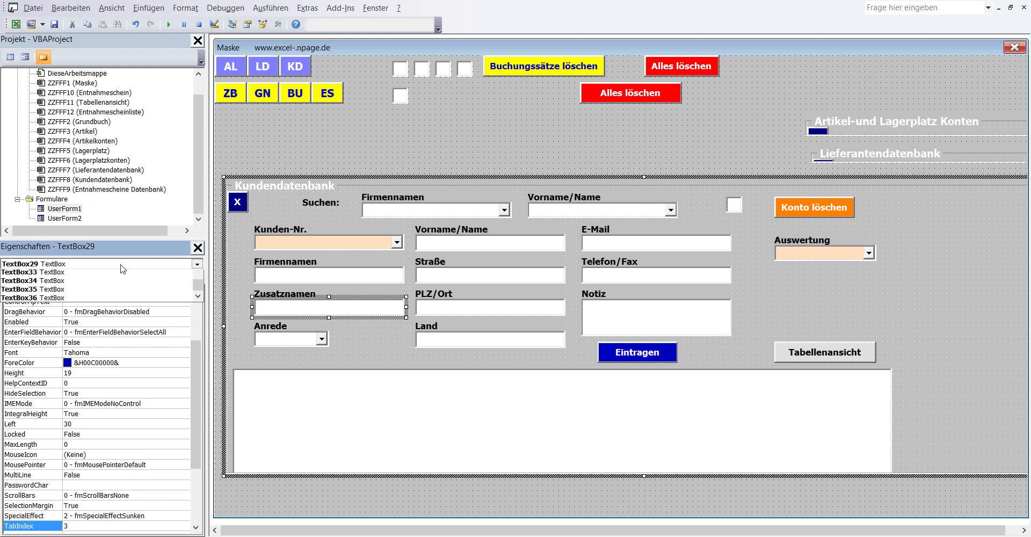
left_click(123, 269)
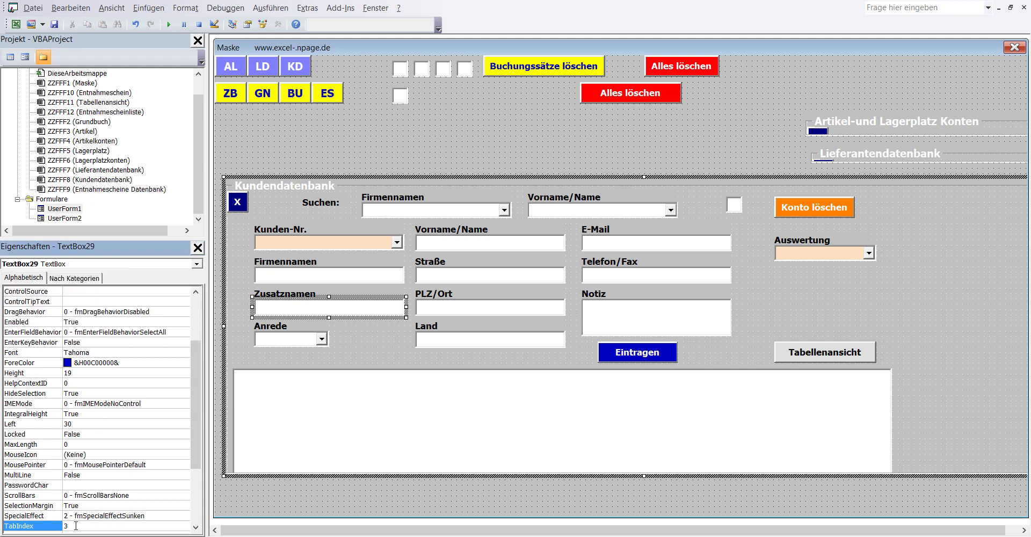
left_click(286, 341)
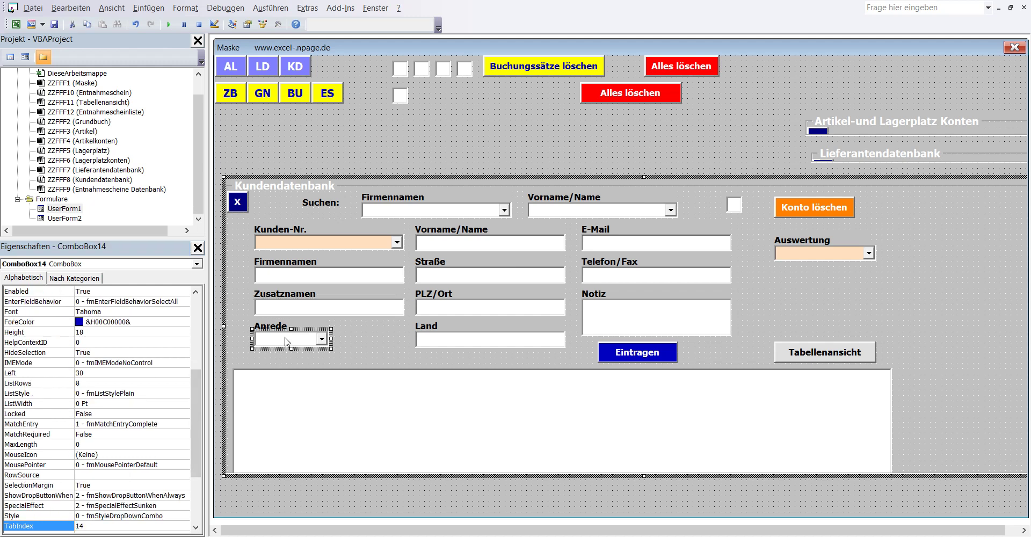
left_click(109, 267)
left_click(109, 268)
type("4")
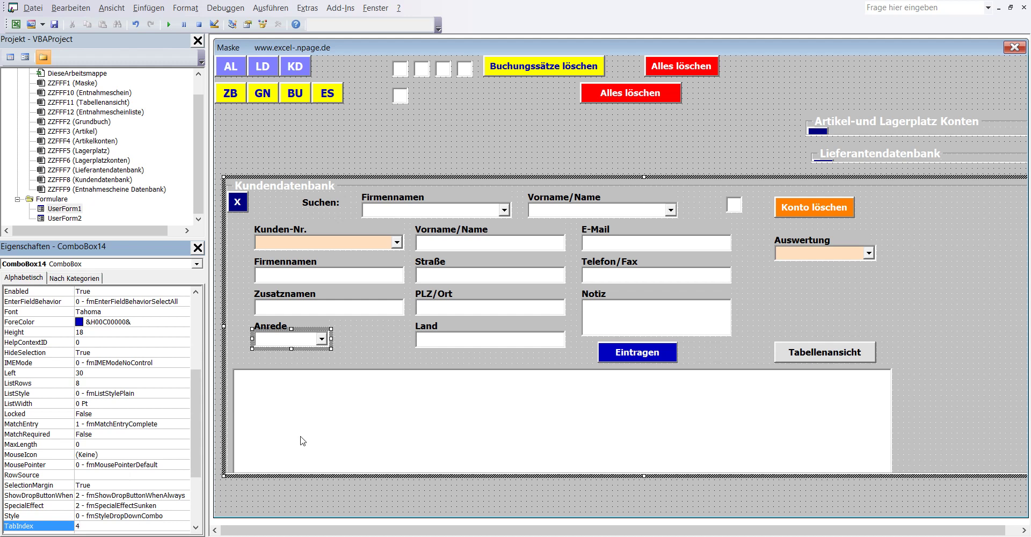
Give TextBox30 (Vorname/Name) TabIndex 5 and TextBox31 (Straße) TabIndex 6
left_click(331, 309)
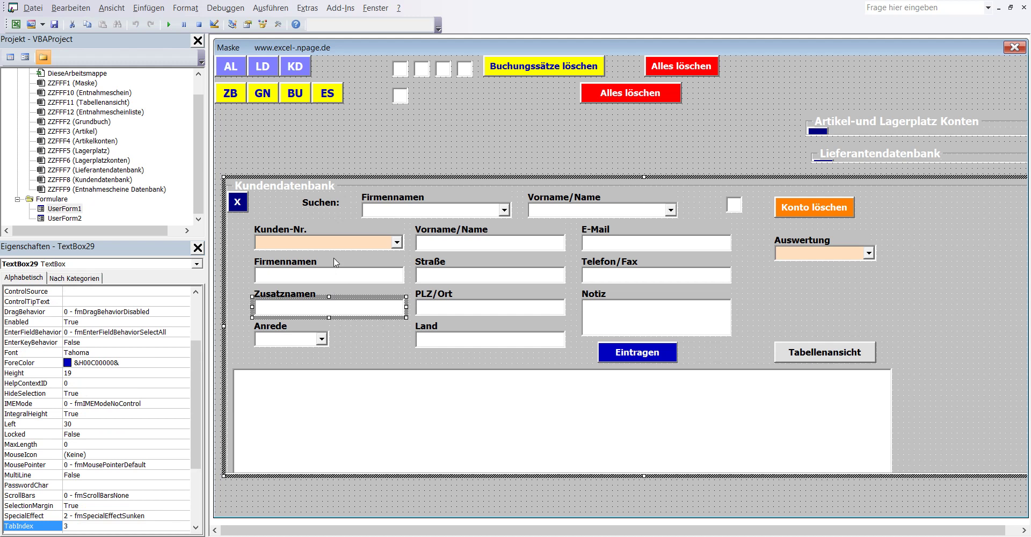
left_click(304, 342)
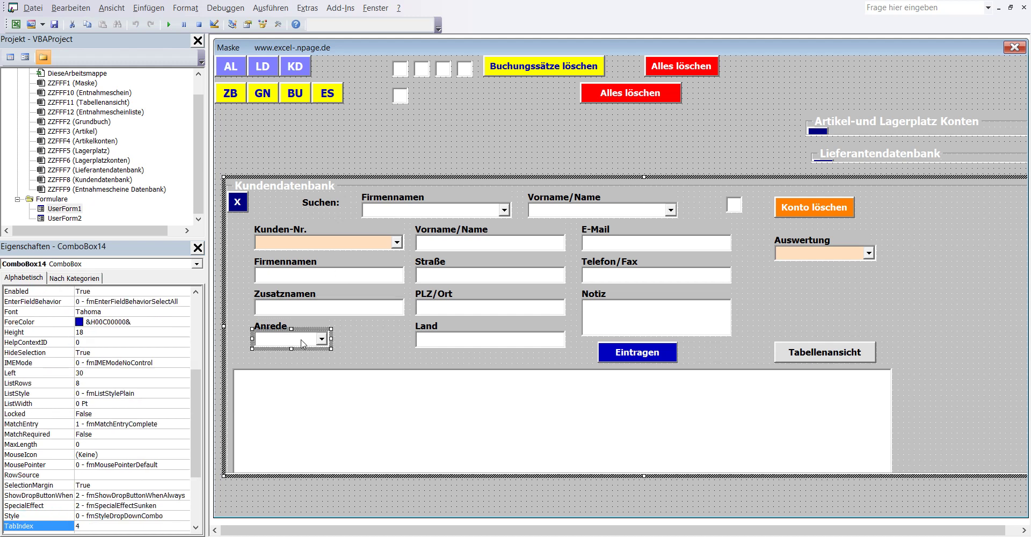
left_click(488, 238)
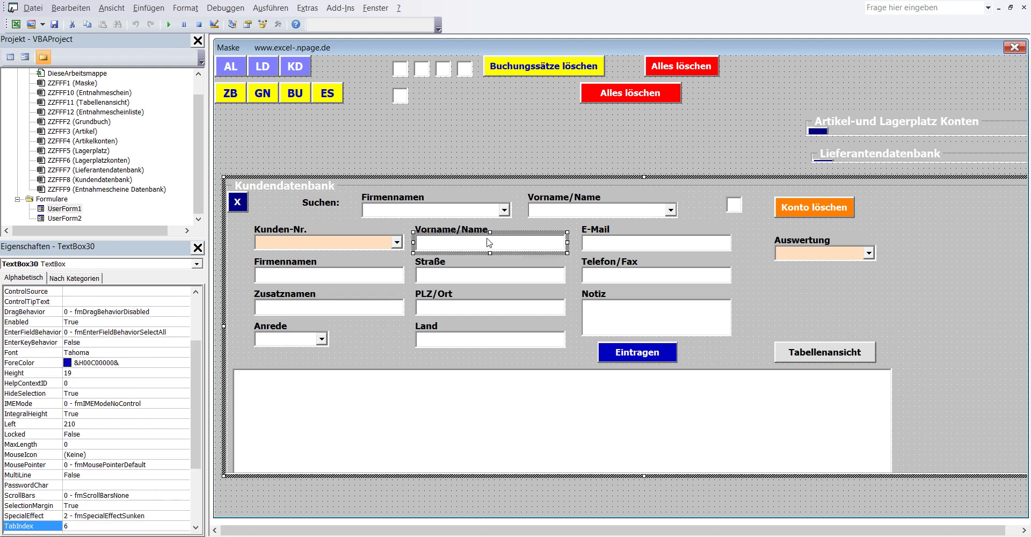
left_click(94, 262)
left_click(94, 262)
type("5")
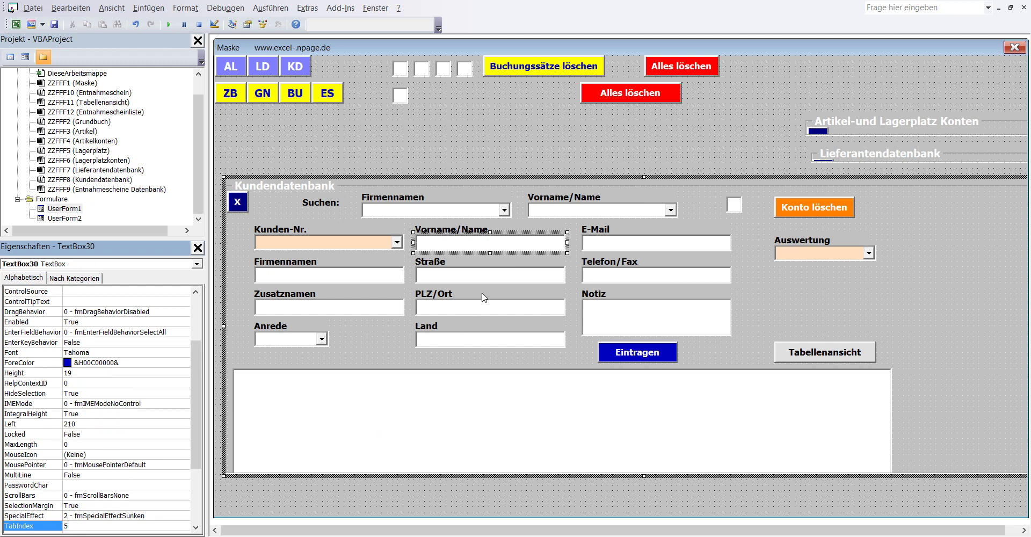
left_click(485, 275)
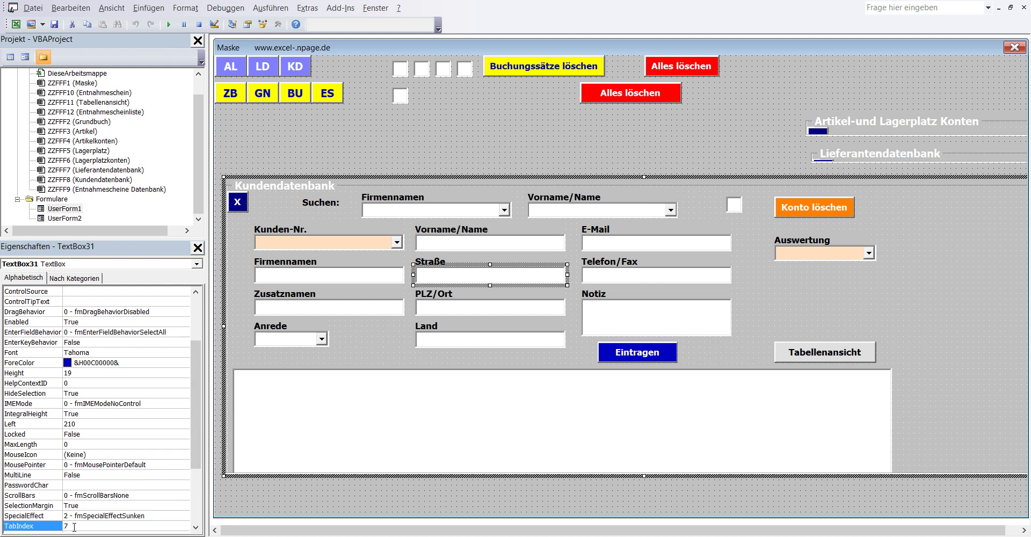
left_click(126, 267)
left_click(125, 266)
type("6")
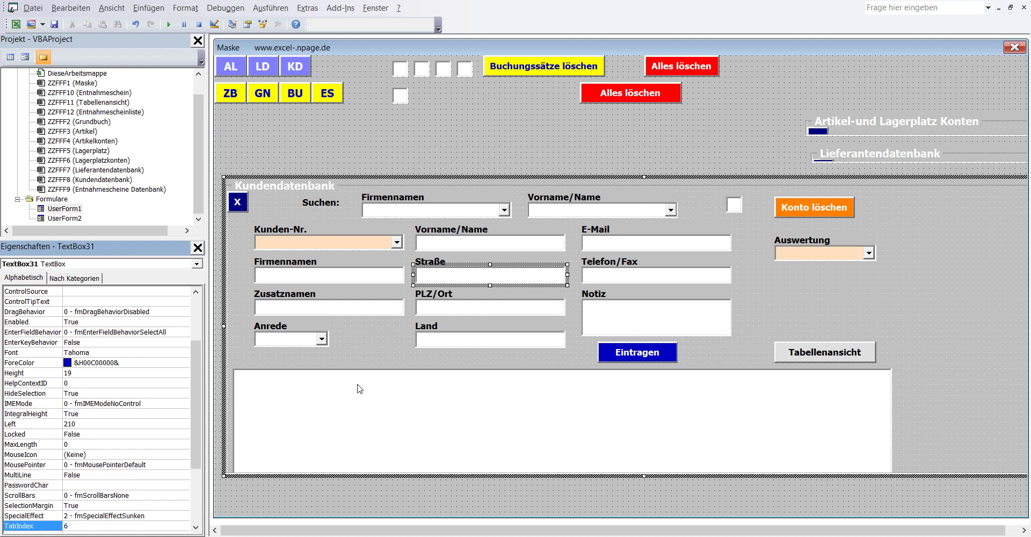
Give TextBox32 (PLZ/Ort) TabIndex 7 and TextBox33 (Land) TabIndex 8
left_click(465, 309)
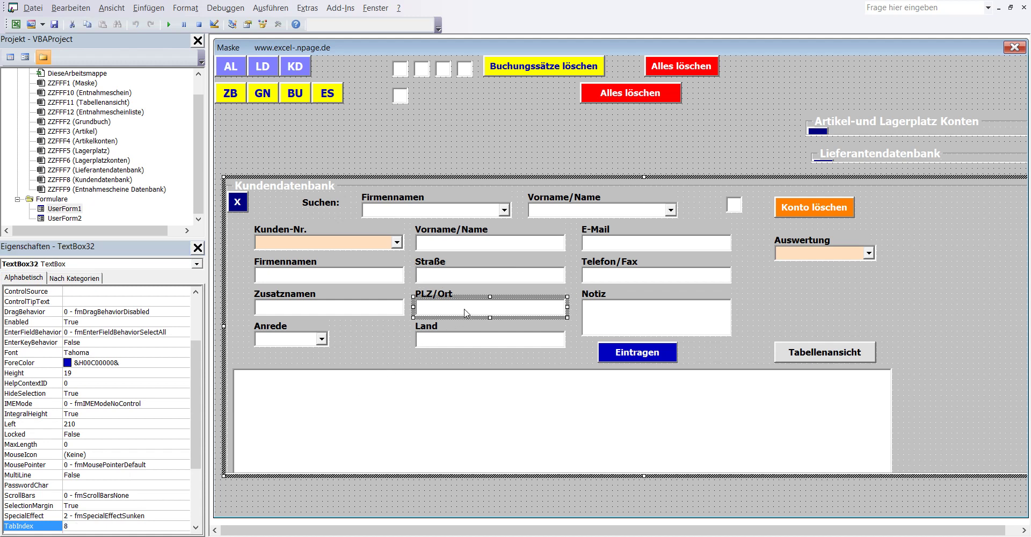
left_click(133, 264)
left_click(133, 264)
type("7")
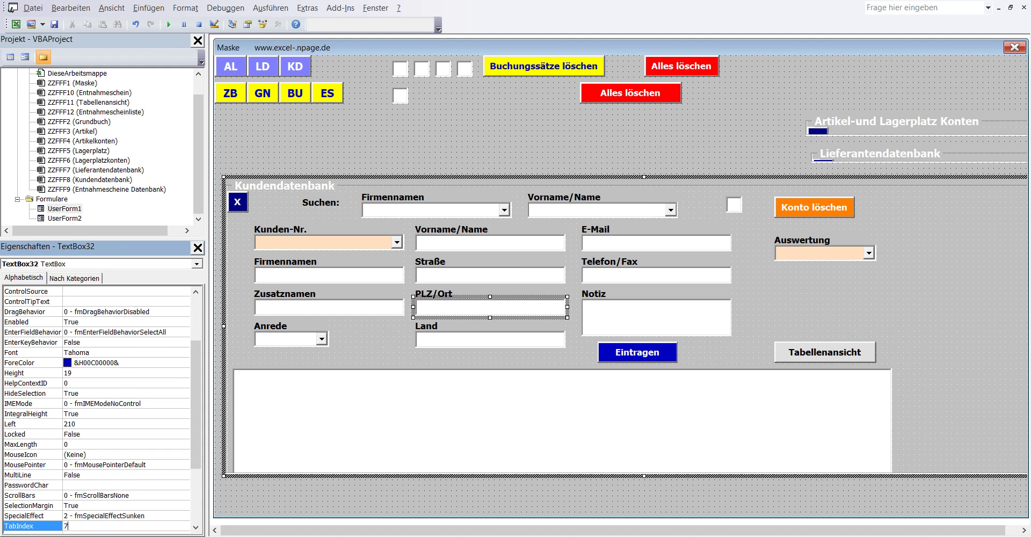
left_click(494, 342)
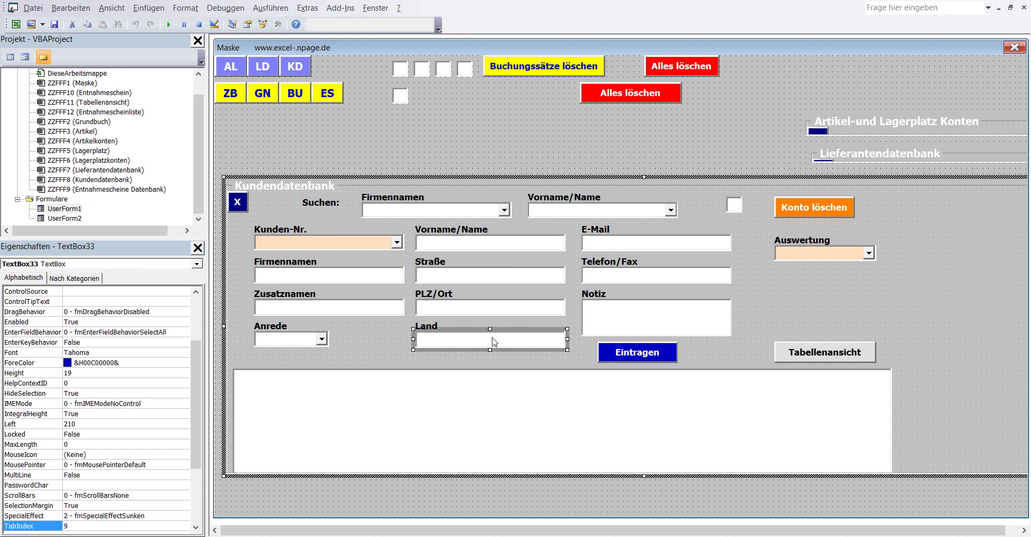
left_click(96, 265)
left_click(96, 264)
type("8")
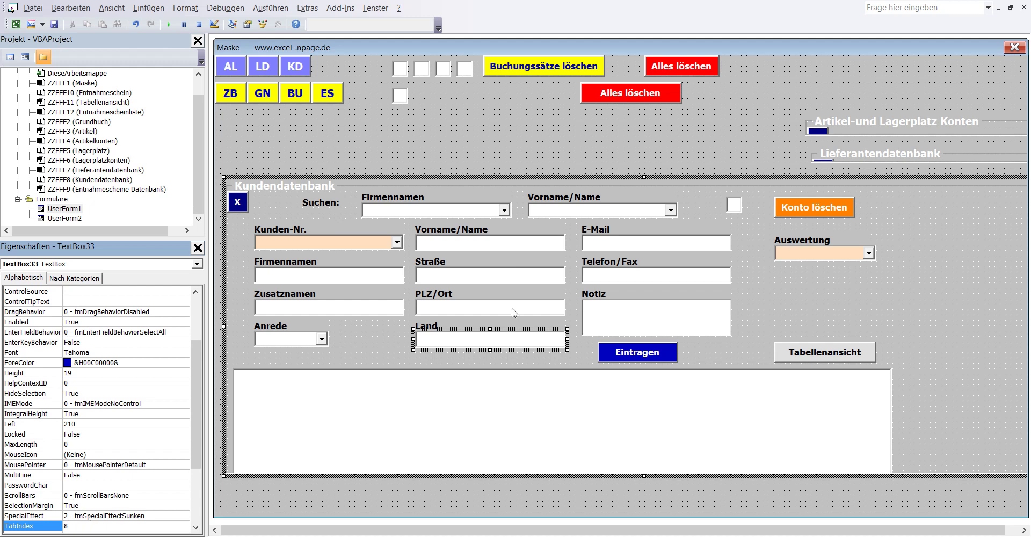
left_click(602, 244)
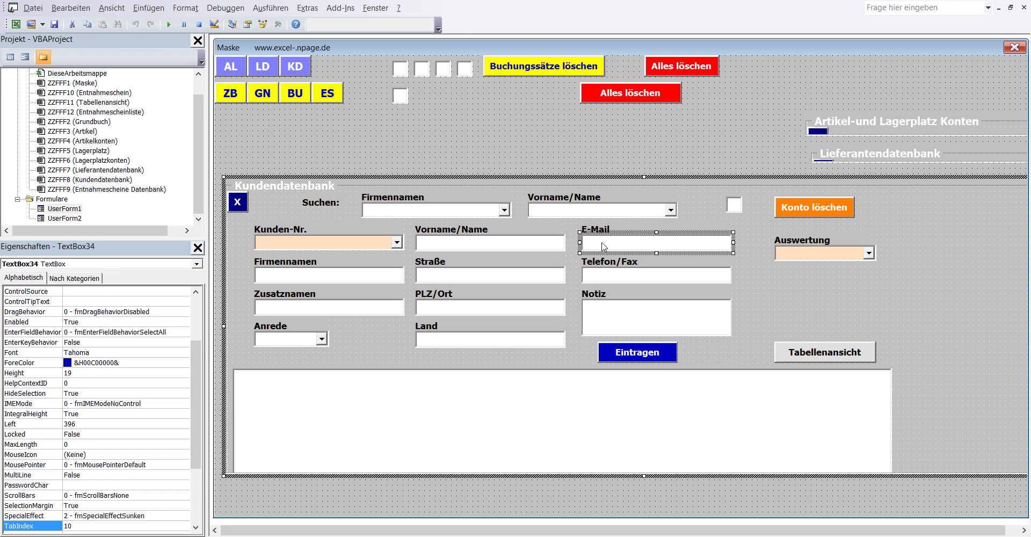
Set TextBox34 (E-Mail) to TabIndex 9 and TextBox35 (Telefon/Fax) to TabIndex 10
left_click(99, 264)
left_click(99, 266)
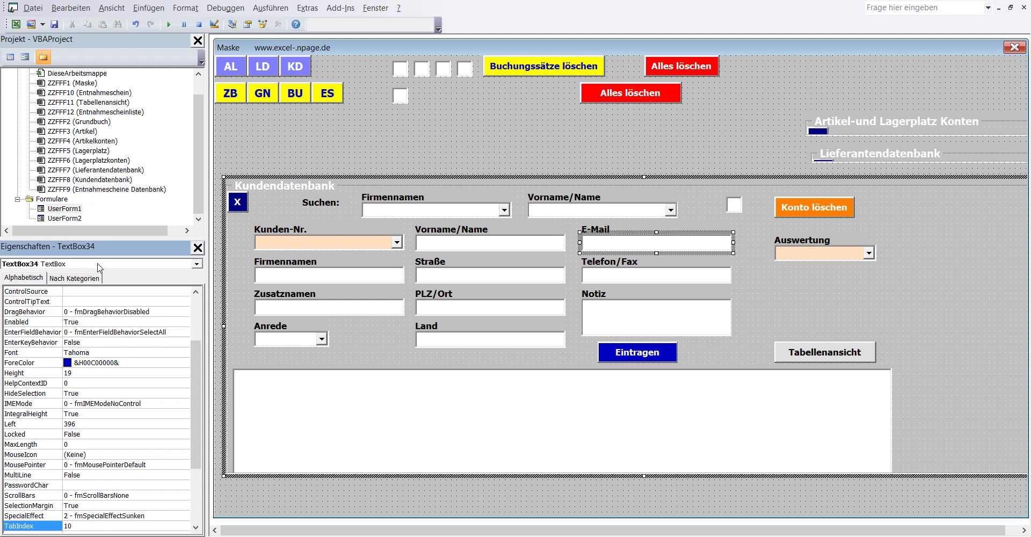
double_click(85, 525)
left_click(613, 278)
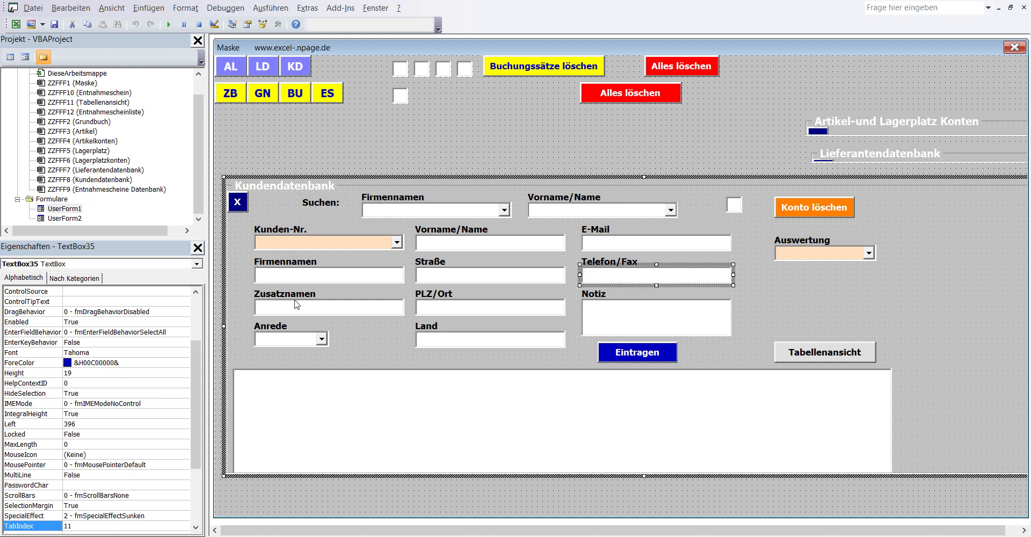
left_click(105, 265)
left_click(105, 266)
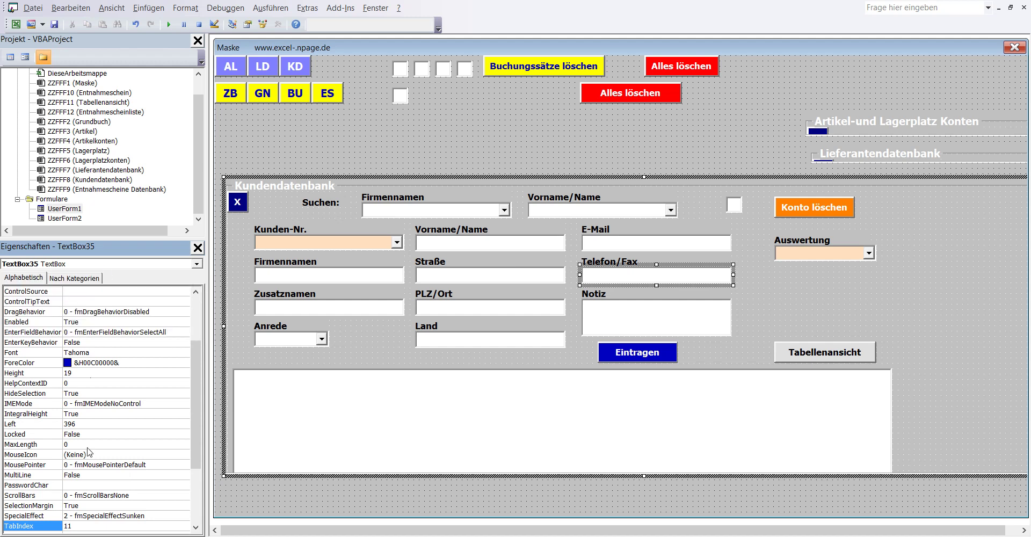
double_click(74, 526)
type("10")
Set TextBox36 (Notiz) to TabIndex 11 and CommandButton25 (Eintragen) to TabIndex 12
left_click(625, 315)
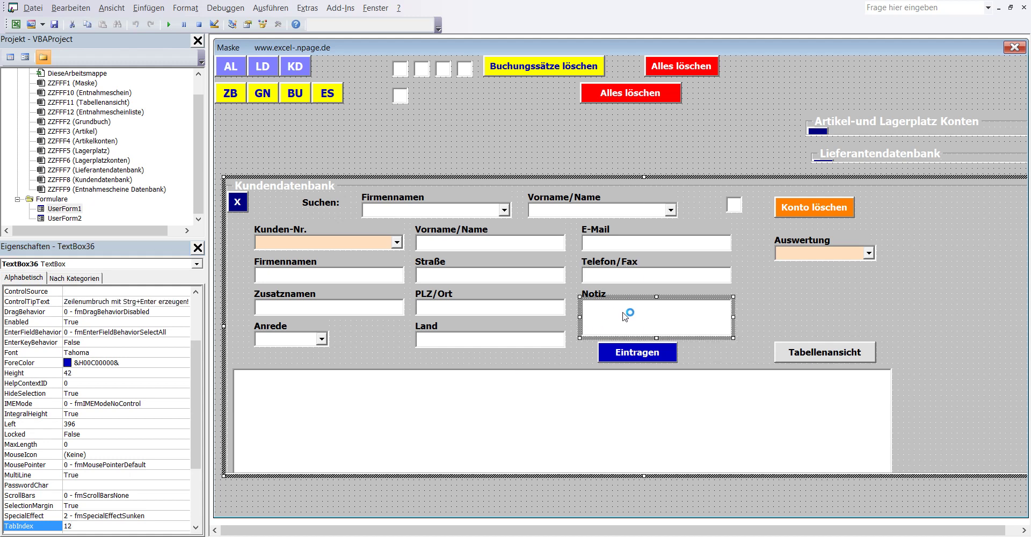
left_click(96, 264)
left_click(95, 263)
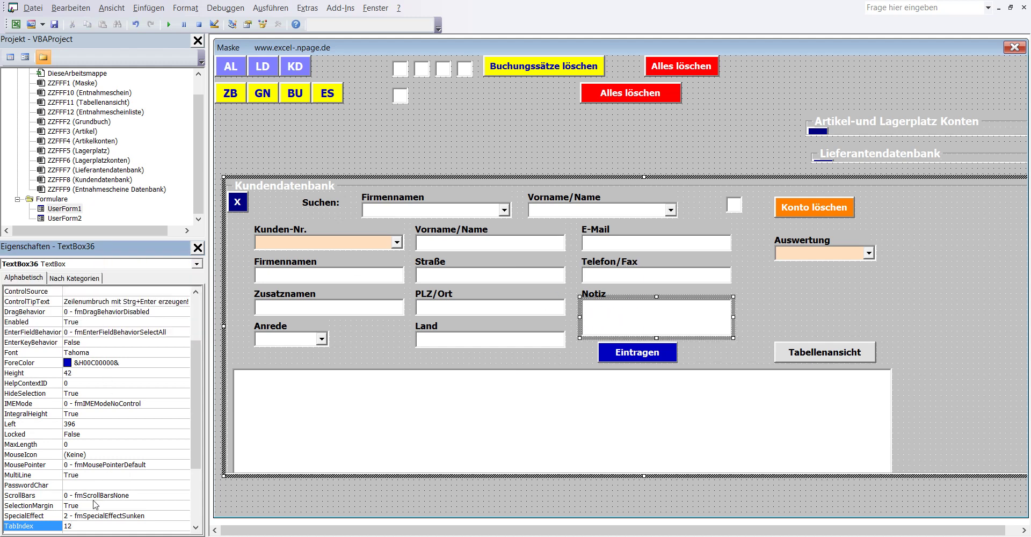
type("1")
left_click(619, 353)
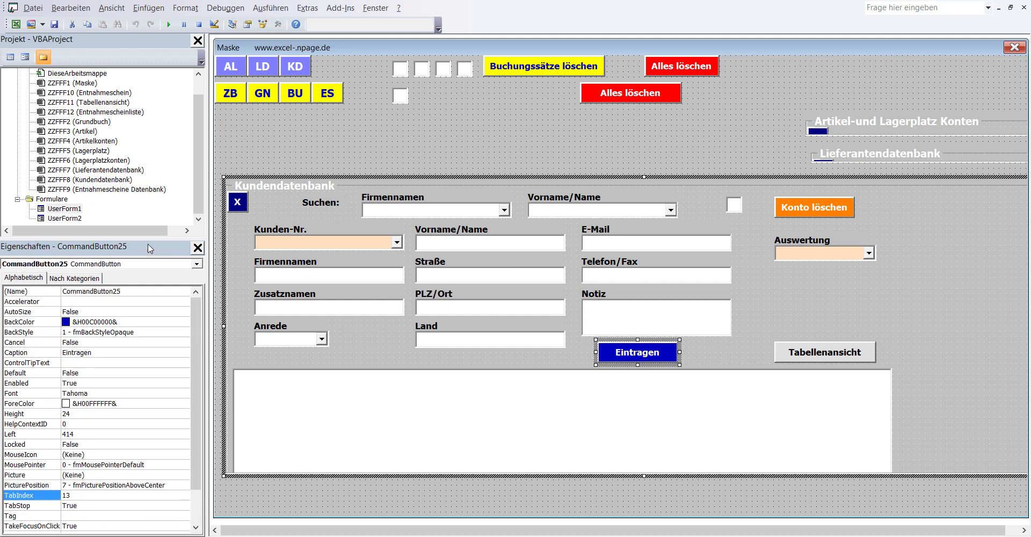
left_click(124, 268)
left_click(127, 268)
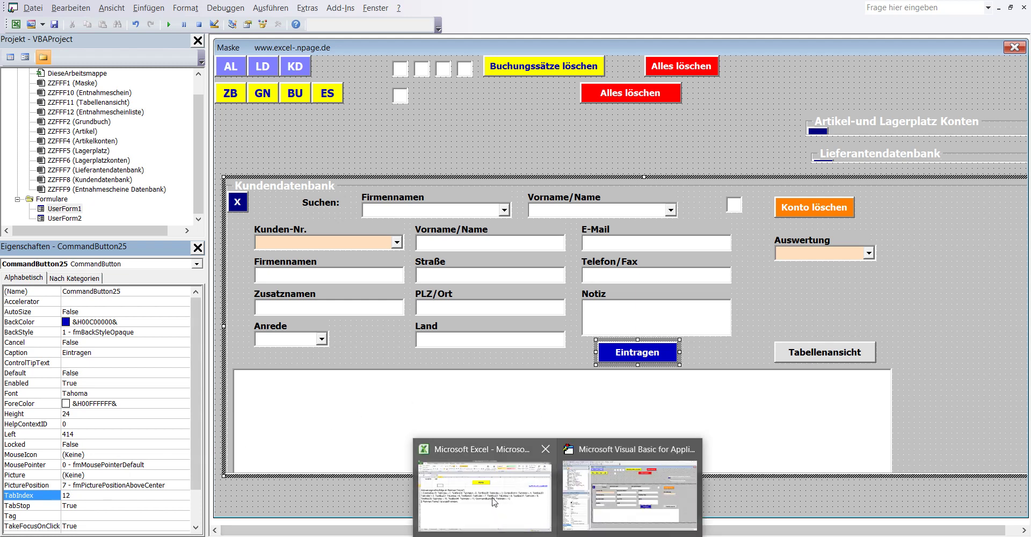
Back in Excel, highlight the Maske note line '2 Rahmen Frame3 ist erstellt worden.'
mouse_move(576, 527)
left_click(488, 493)
left_click(295, 308)
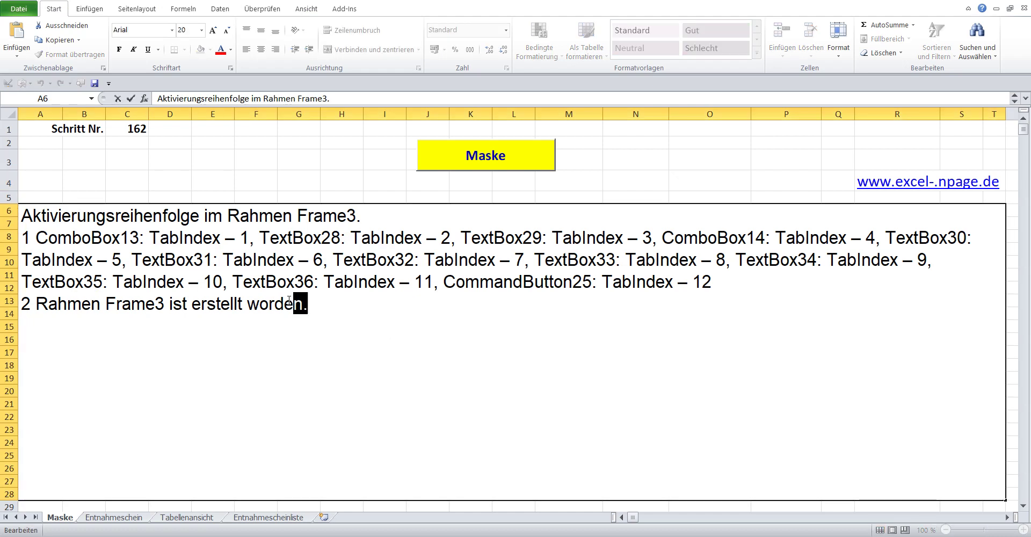
left_click_drag(325, 300, 21, 304)
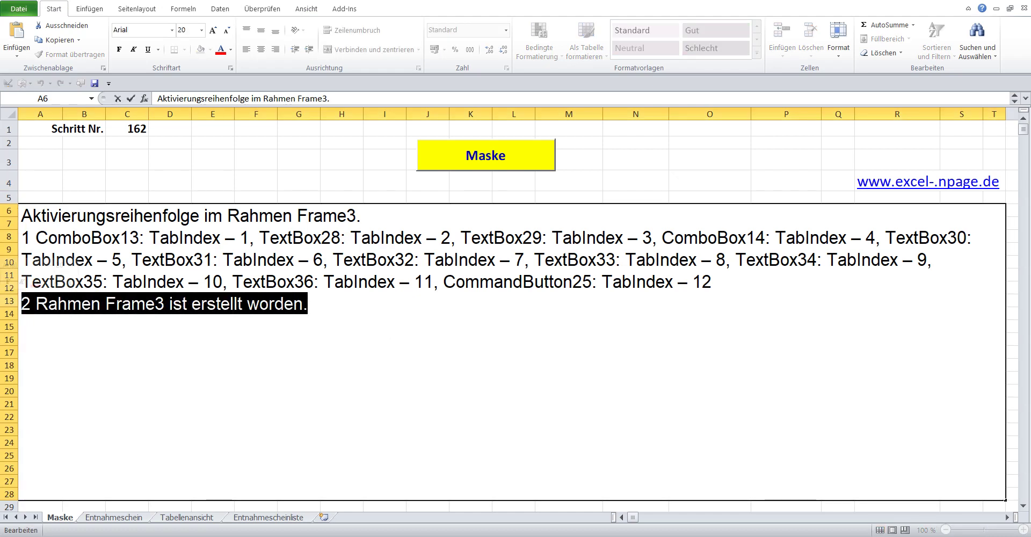